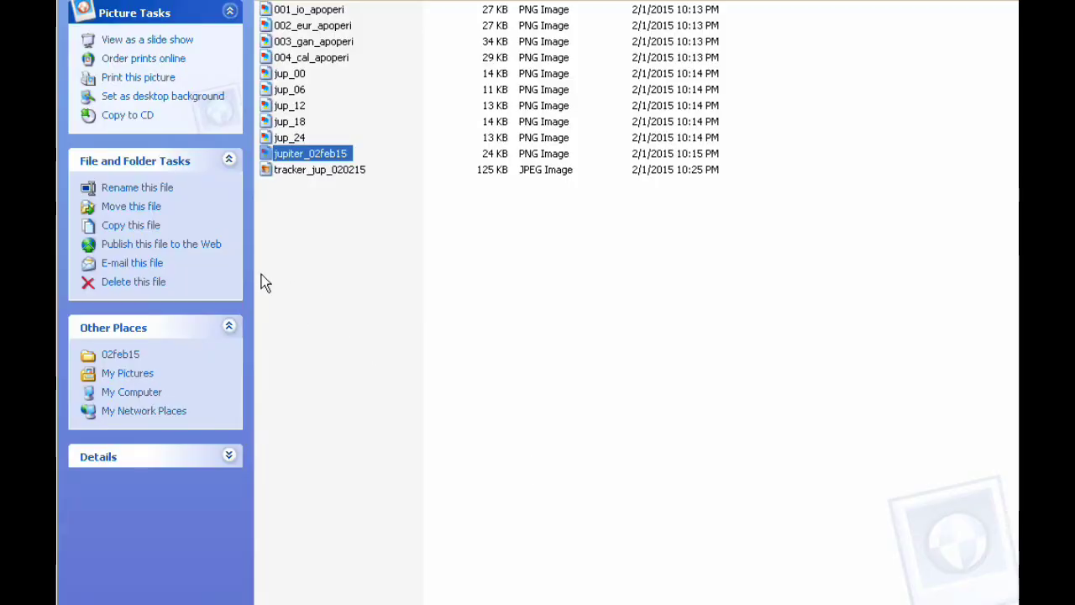
- View the apoperi plots in the orbits folder from 001_io_apoperi through 004_cal_apoperi, and close the image viewer
click(130, 355)
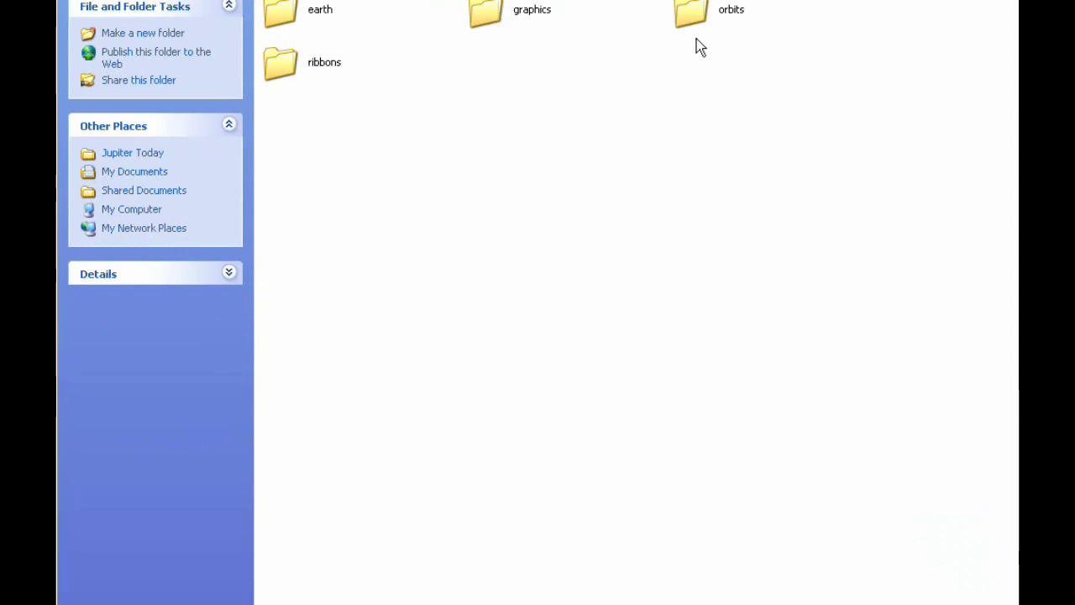
double_click(696, 14)
double_click(307, 12)
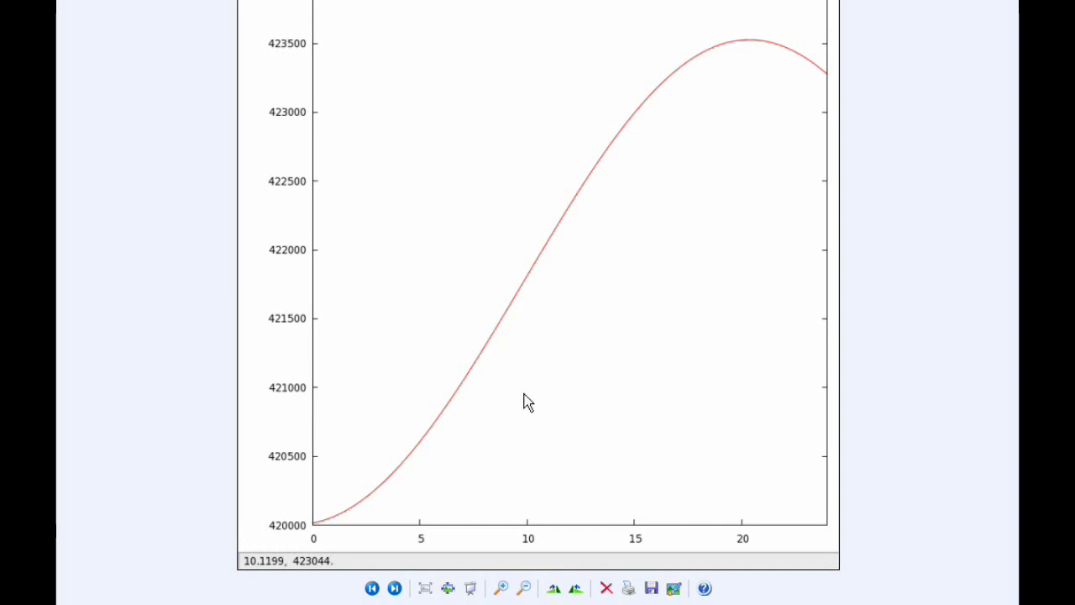
click(394, 587)
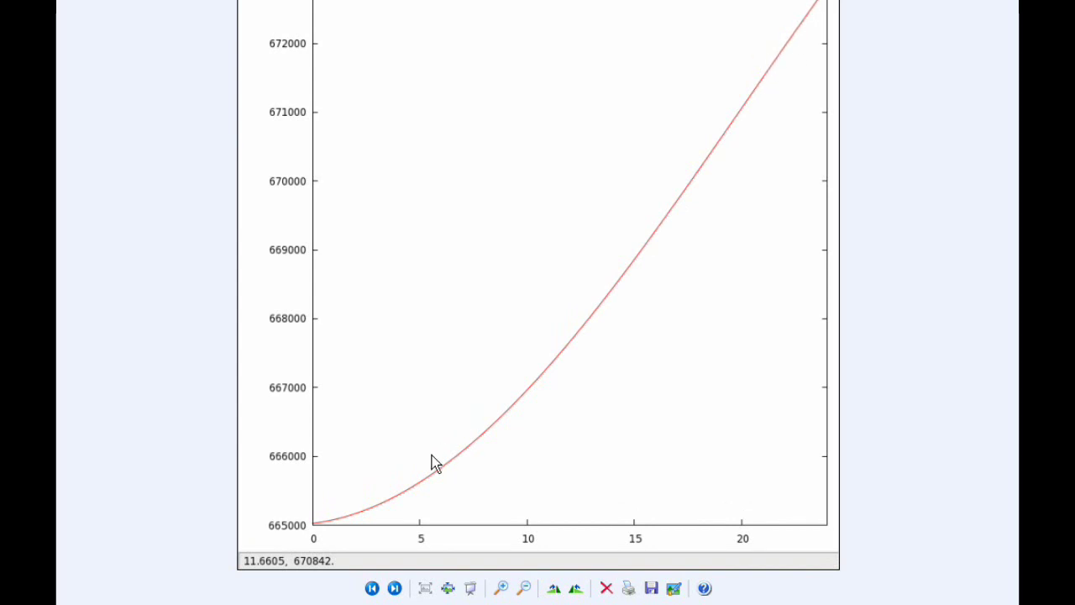
click(395, 588)
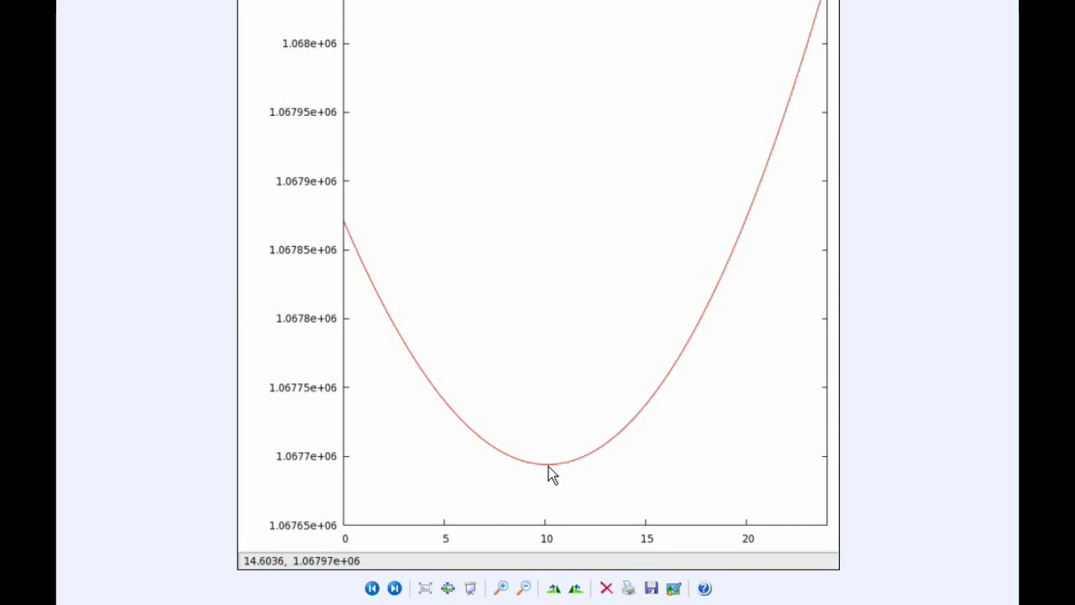
click(395, 588)
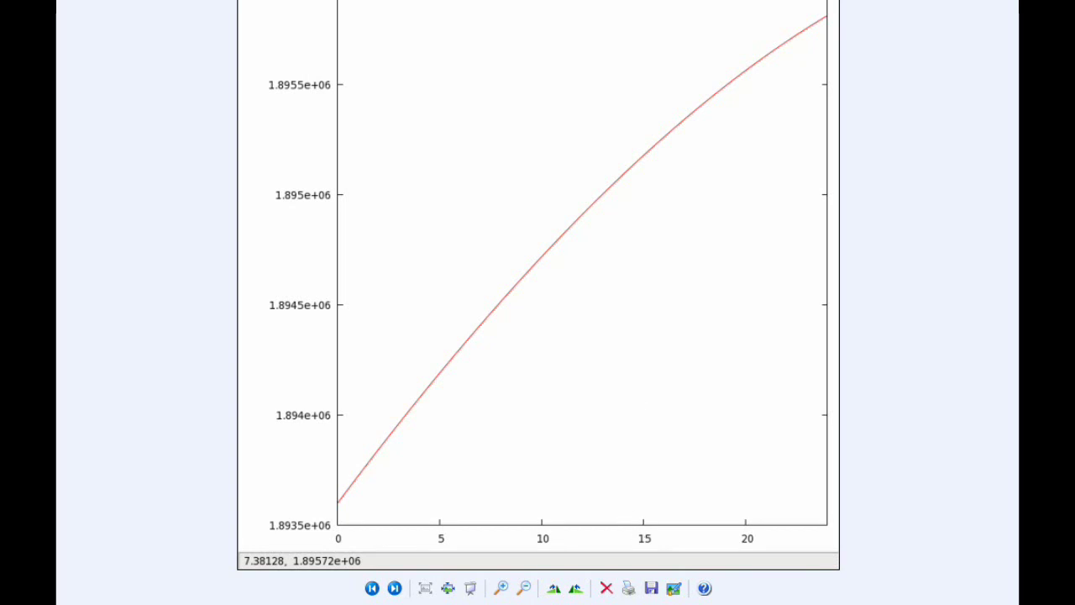
click(621, 602)
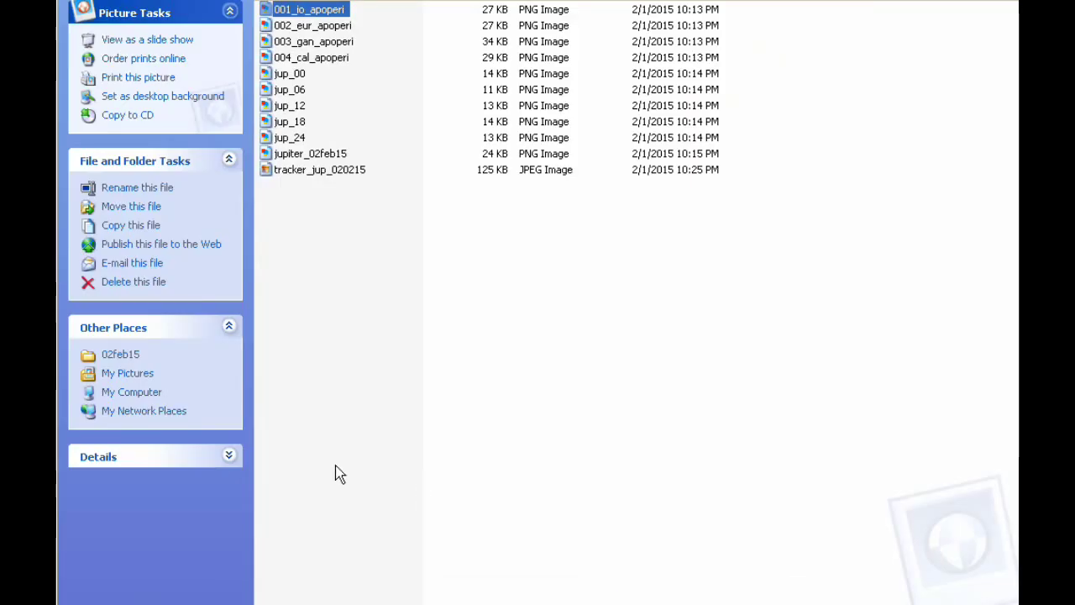
- Examine the ribbon plots in the ribbons folder in order, from 001_io_eur_rib through 007_all_rib
click(135, 358)
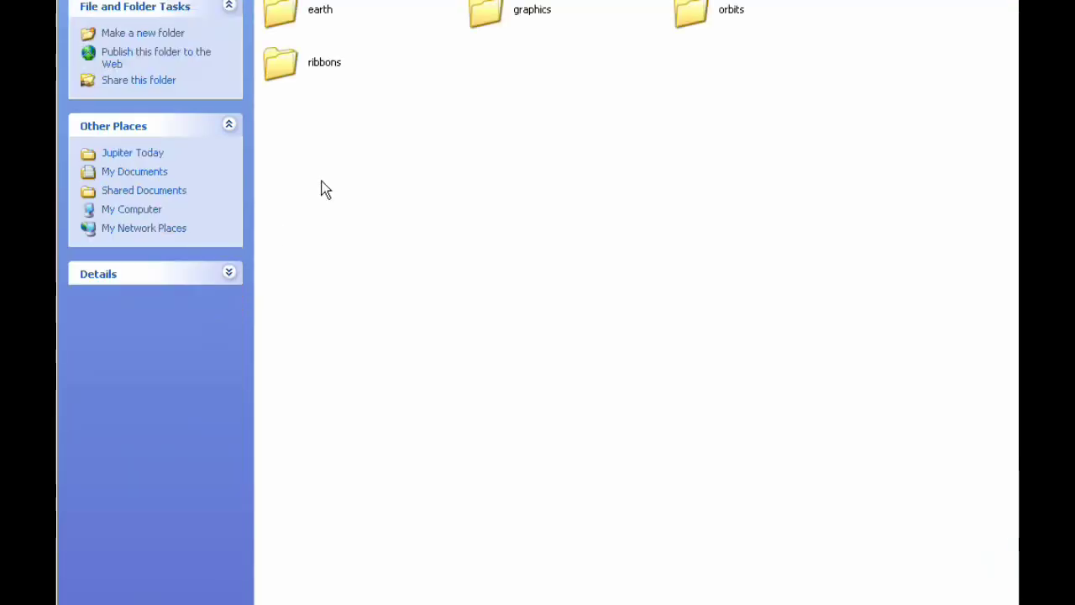
click(286, 64)
double_click(287, 64)
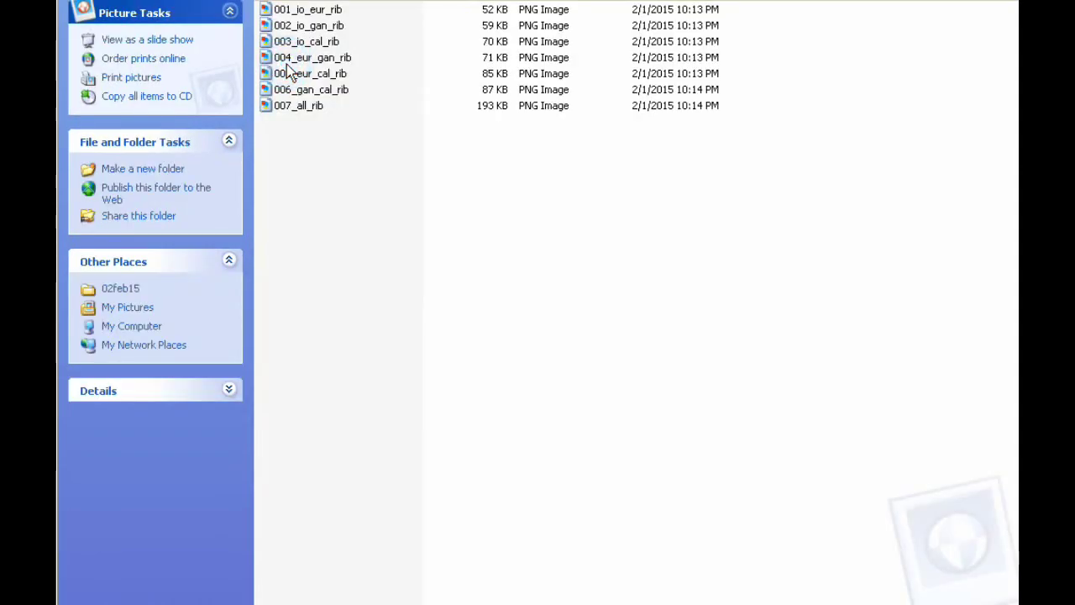
double_click(300, 12)
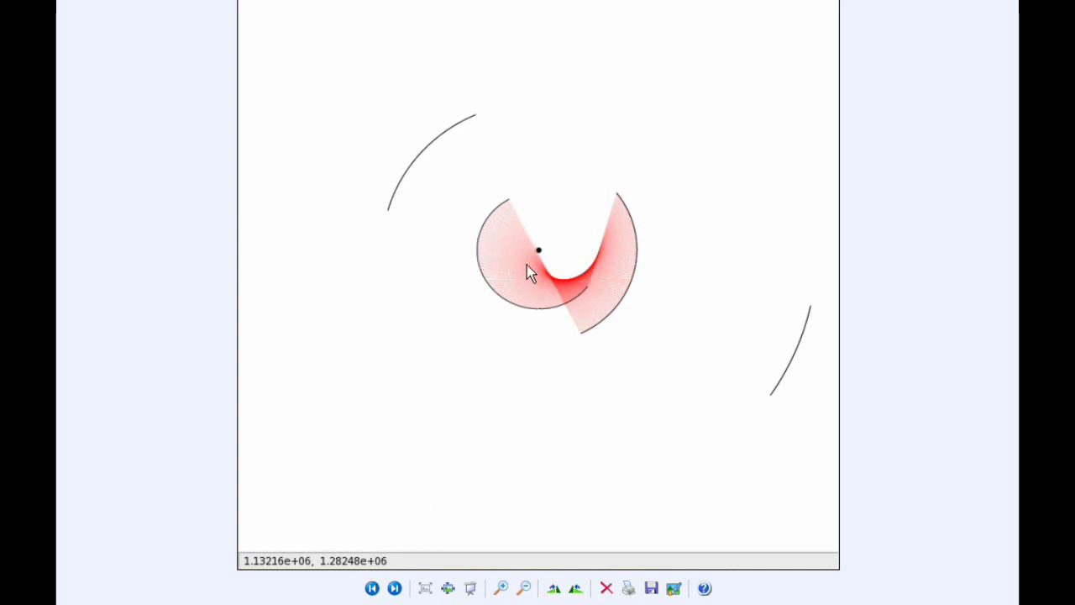
click(395, 588)
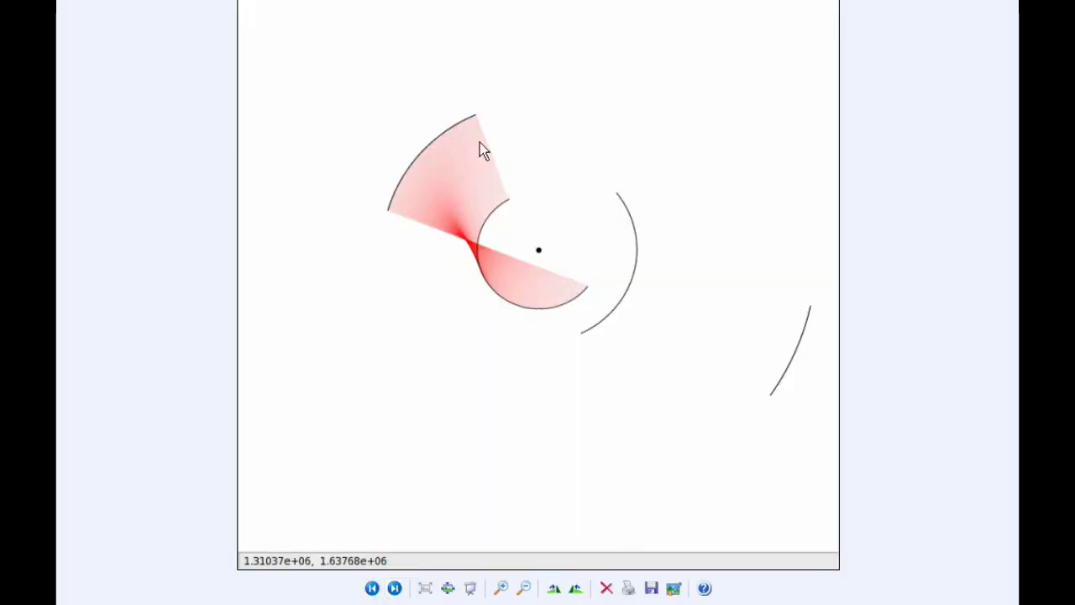
click(395, 588)
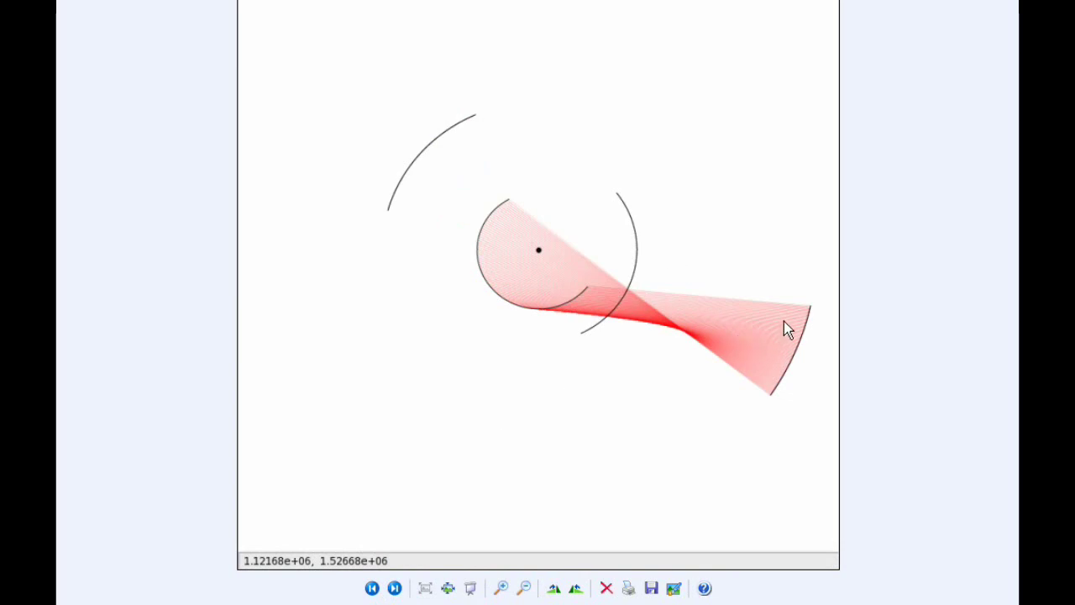
click(395, 588)
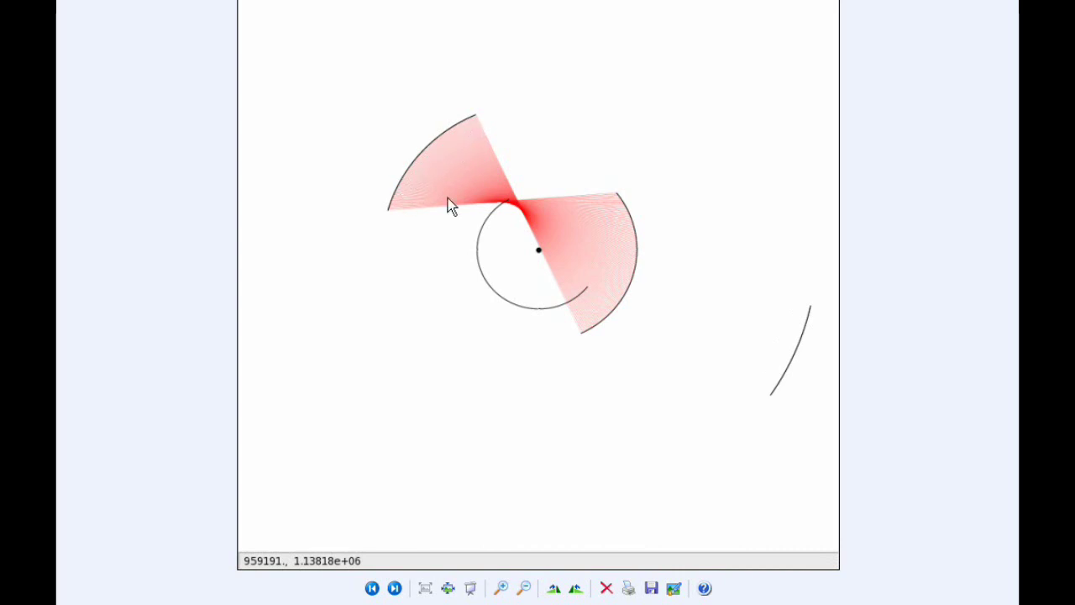
click(393, 588)
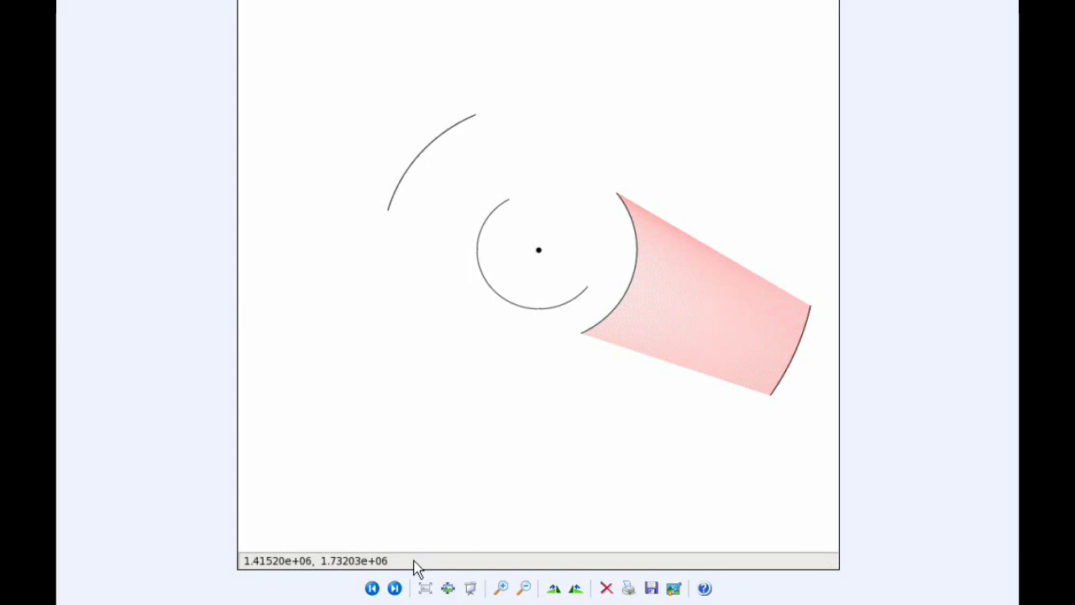
click(398, 588)
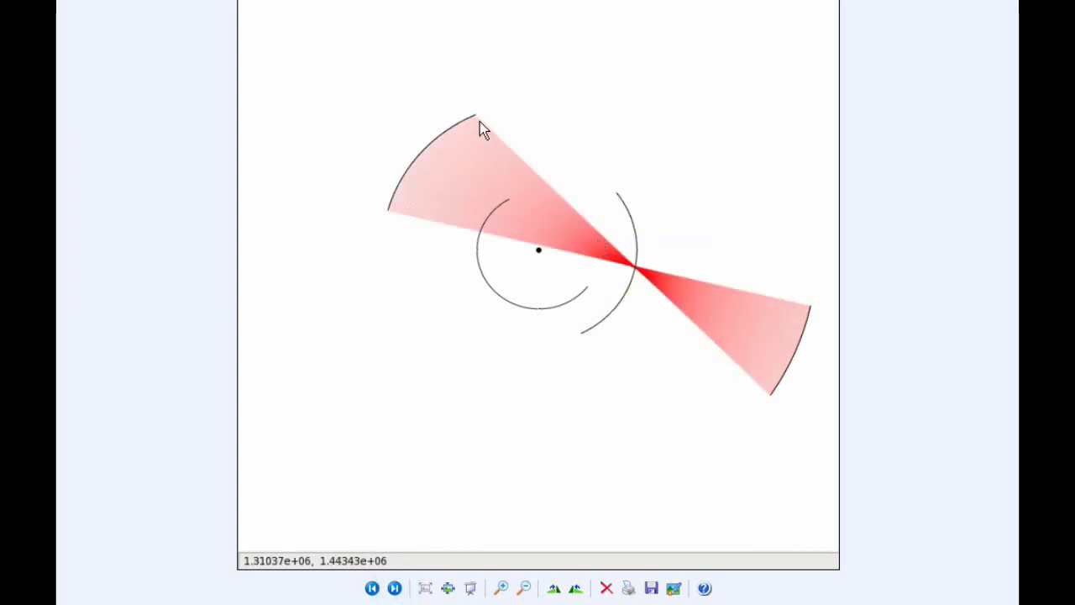
click(395, 590)
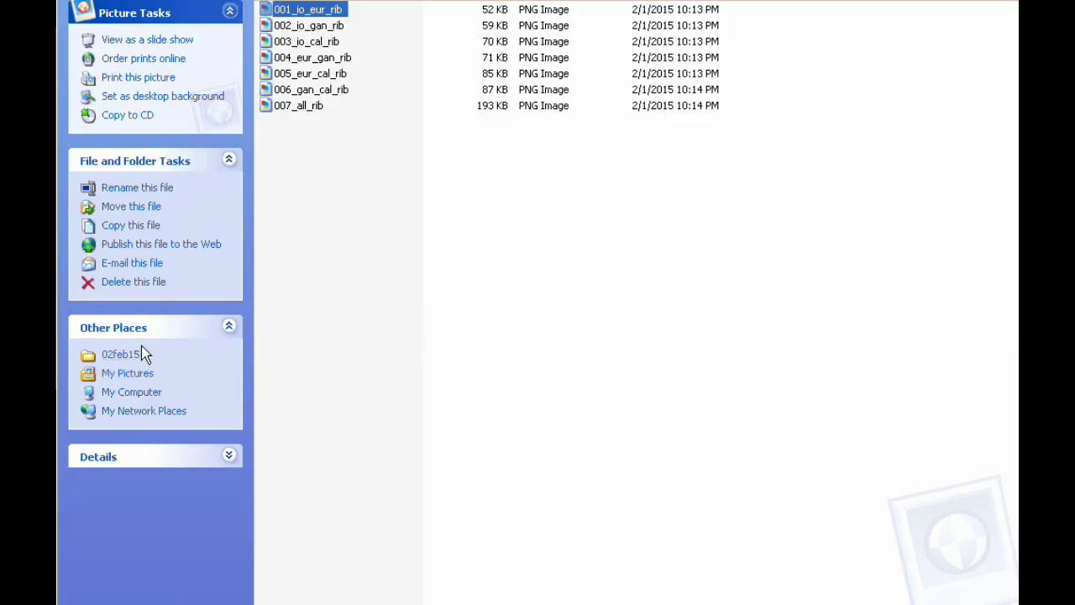
- Go back to the orbits folder, examine the jupiter_02feb15 orbit plot, and close the viewer
click(126, 355)
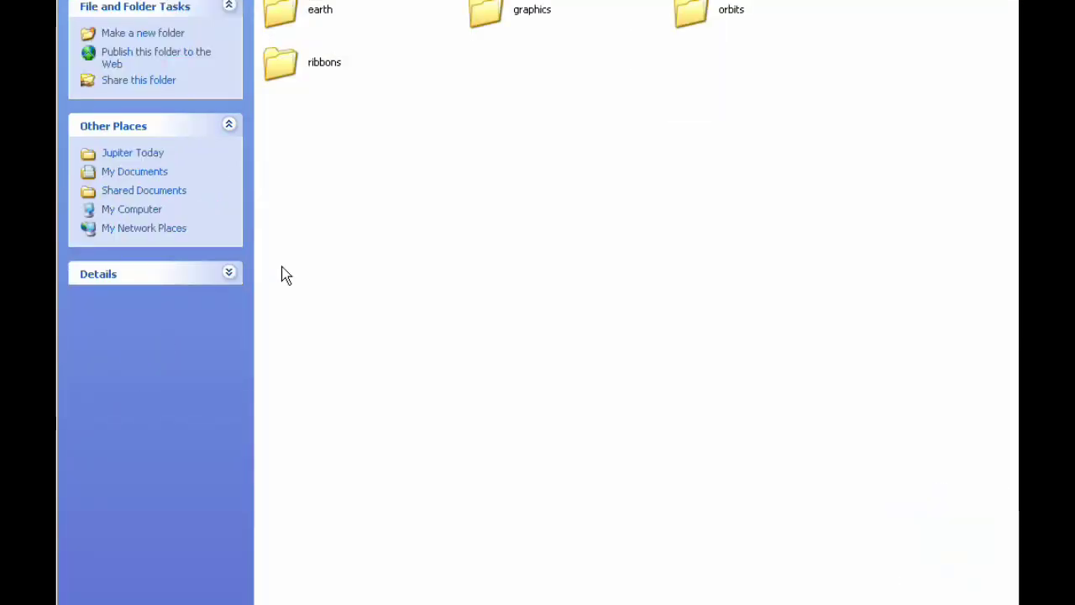
double_click(708, 22)
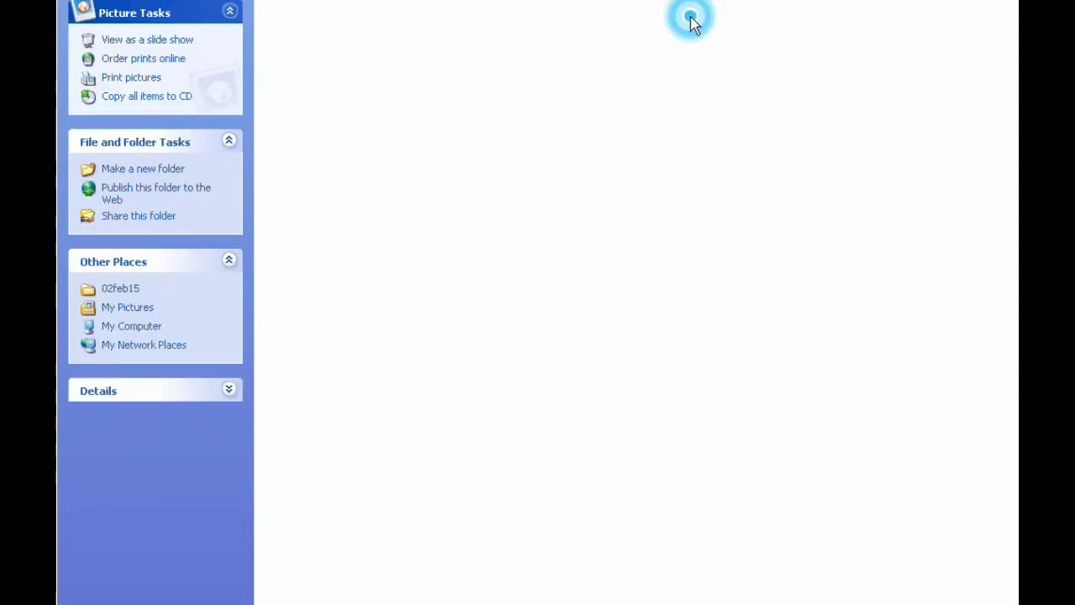
double_click(310, 153)
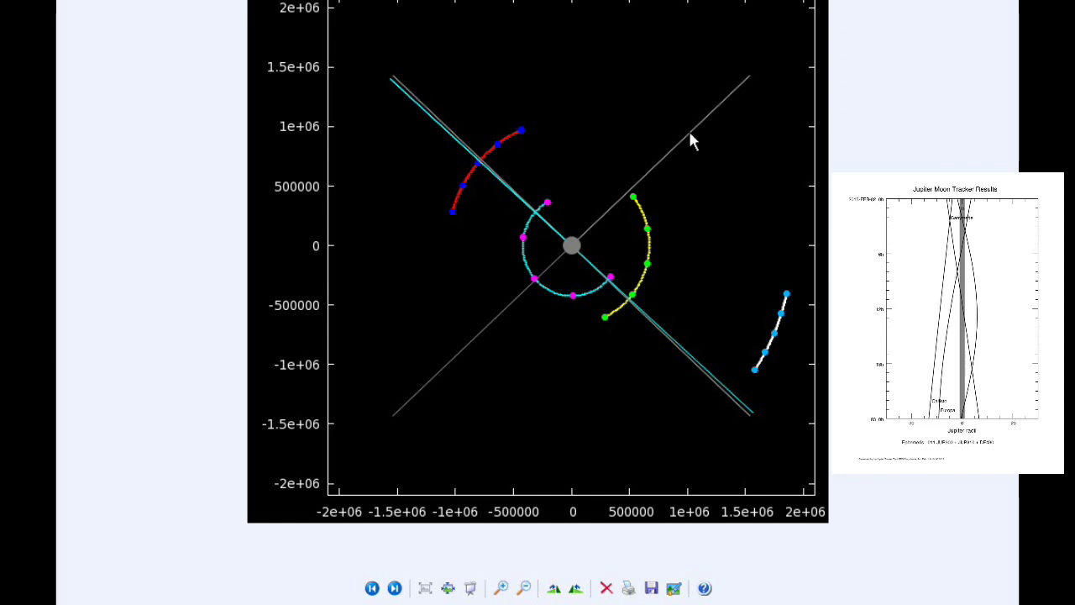
click(907, 25)
key(alt+F4)
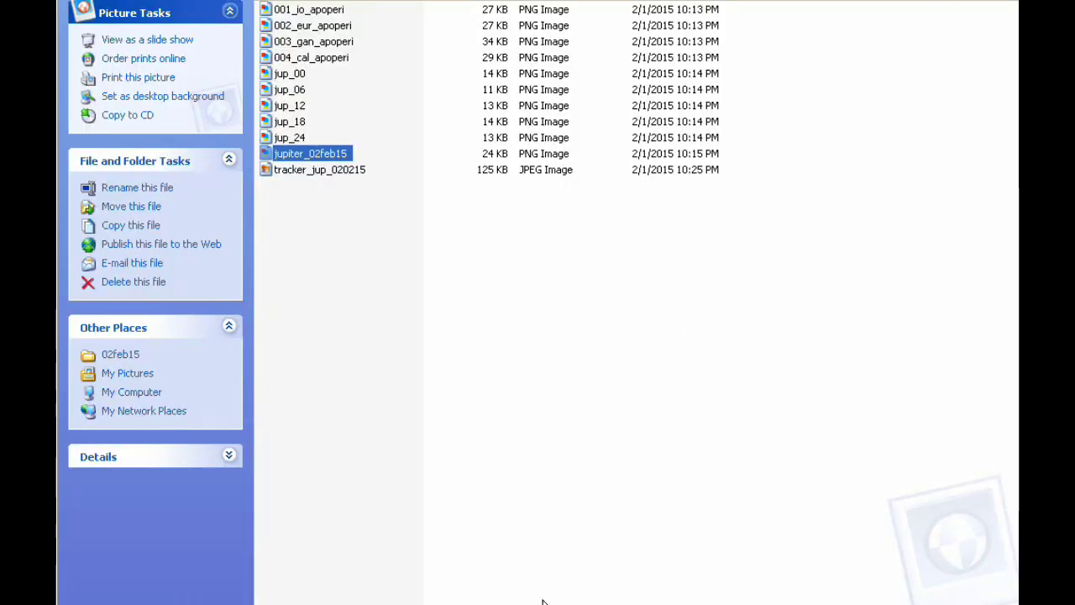
- Examine the Earth globe images in the earth folder in order, from jup_02feb15_0132 through jup_02feb15_1832
click(126, 355)
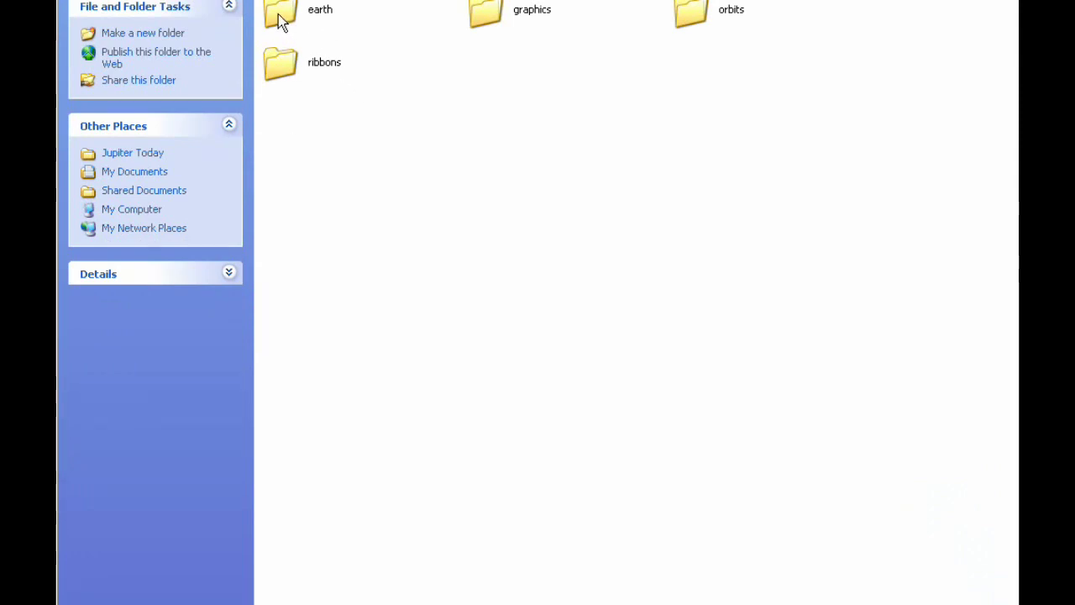
click(282, 11)
double_click(292, 20)
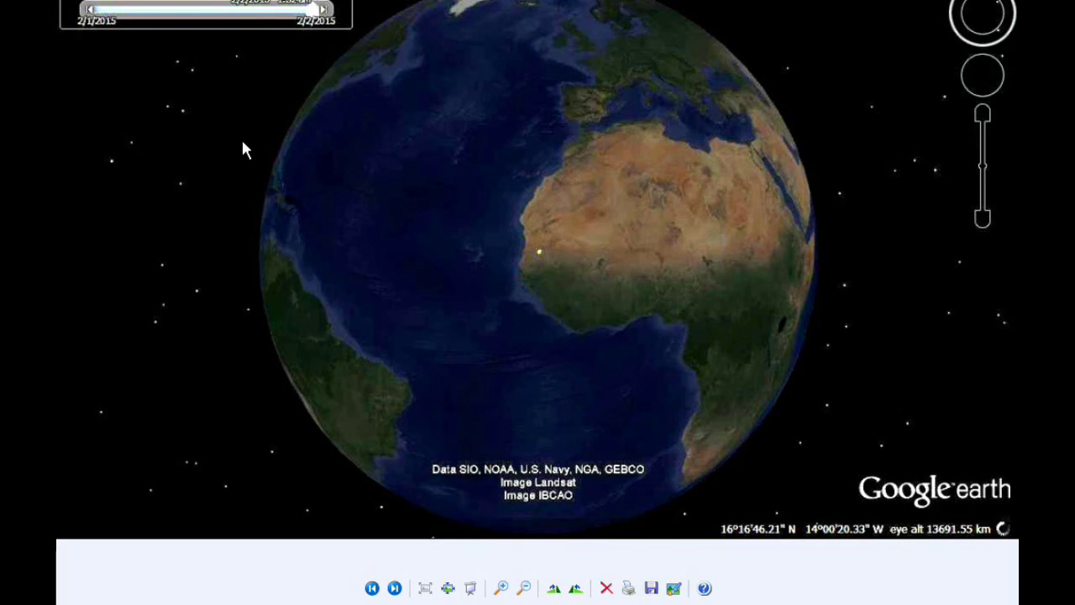
click(394, 588)
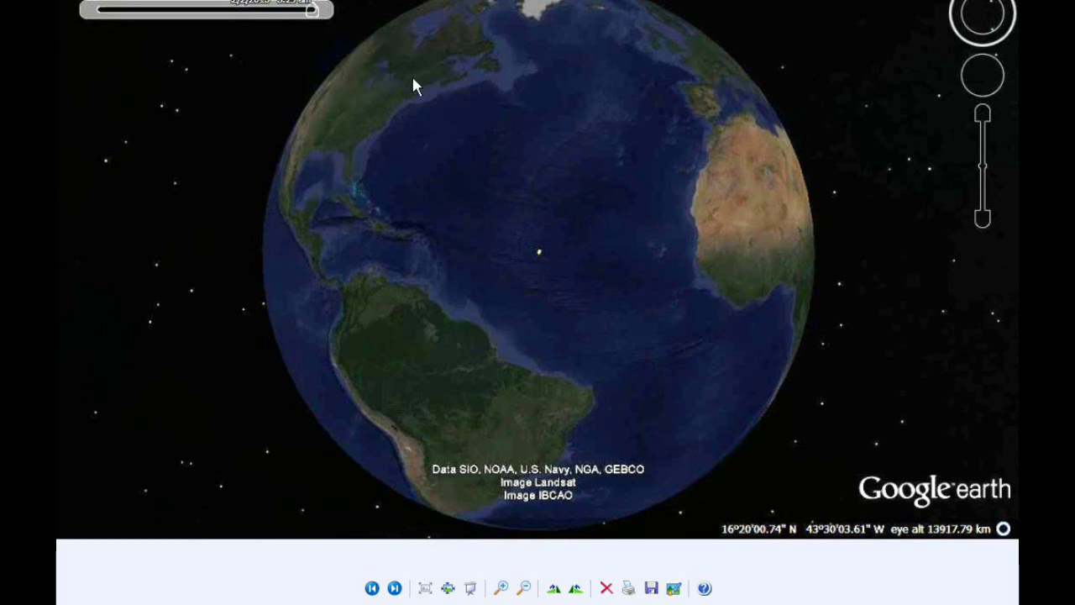
click(395, 588)
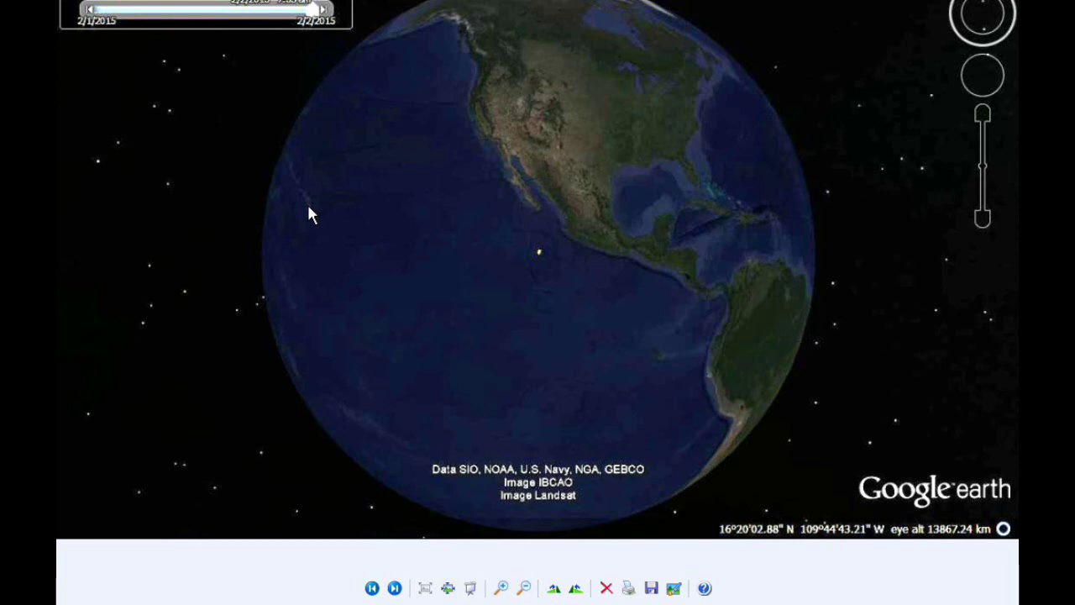
click(394, 588)
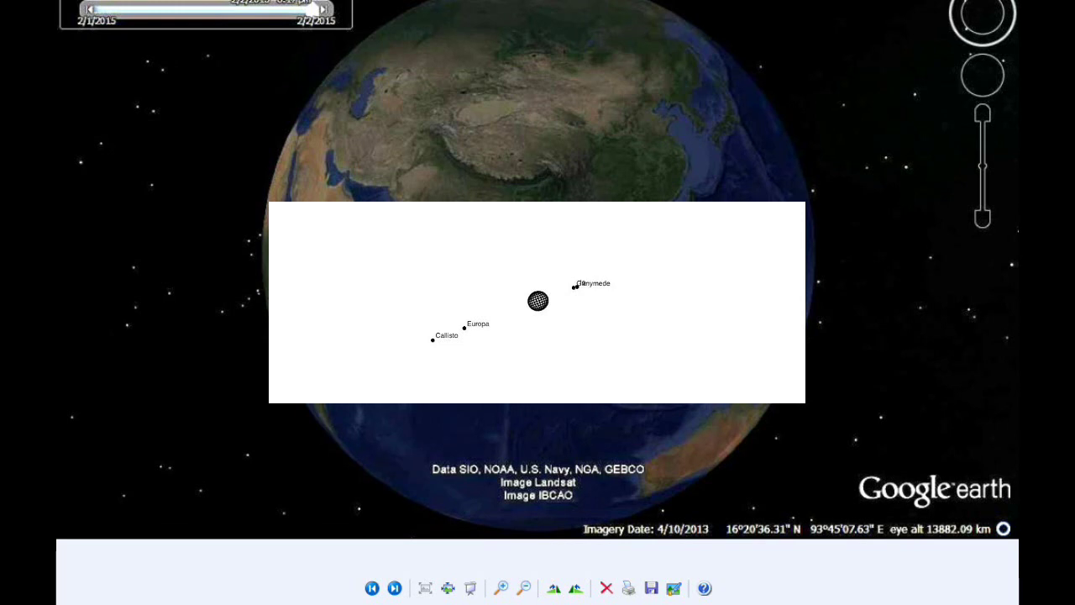
click(494, 151)
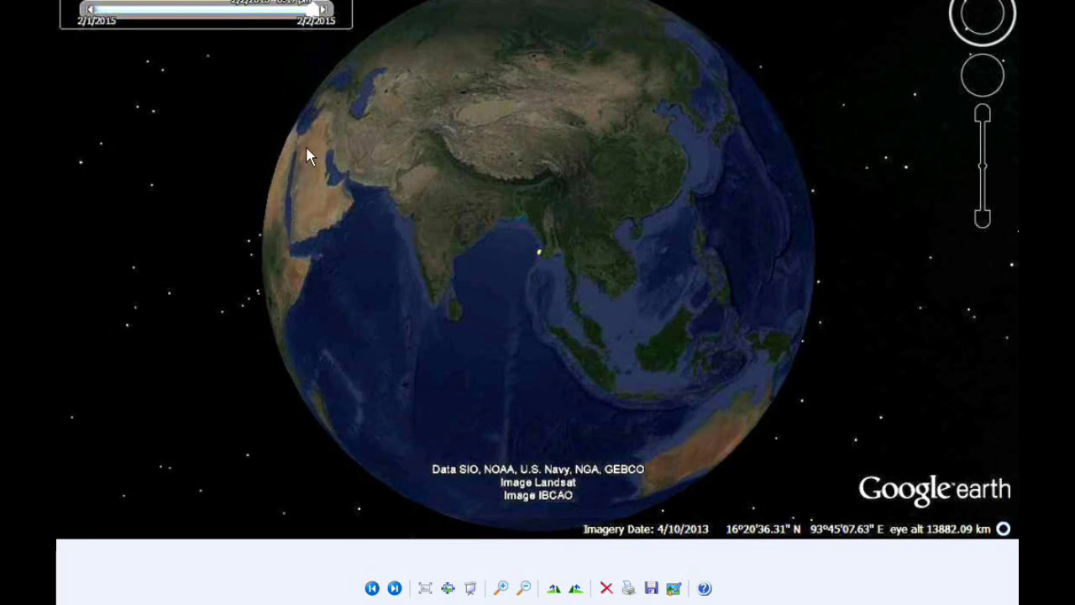
click(394, 588)
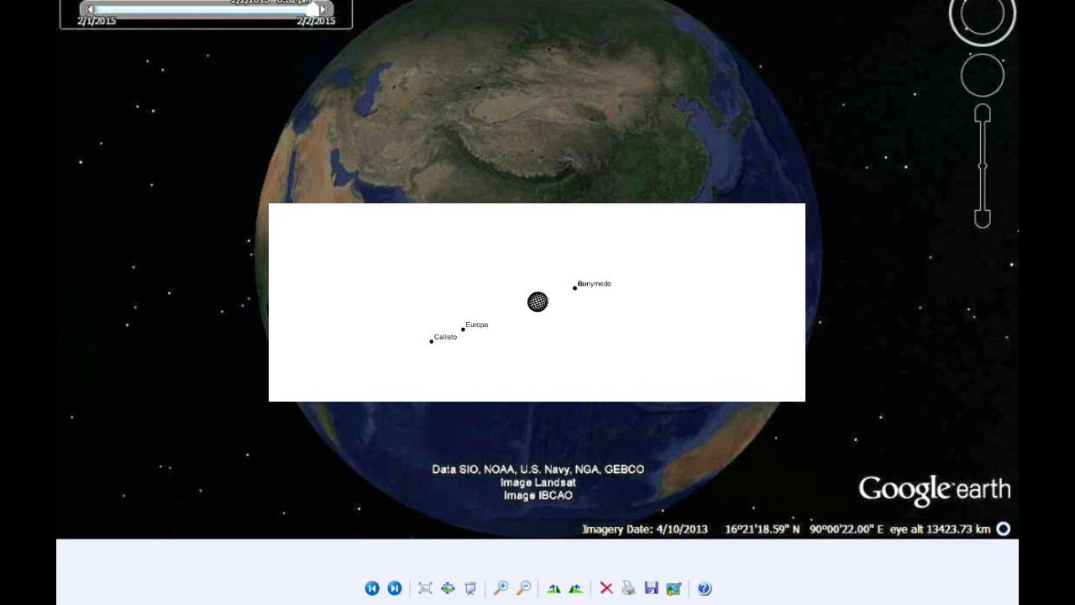
click(530, 228)
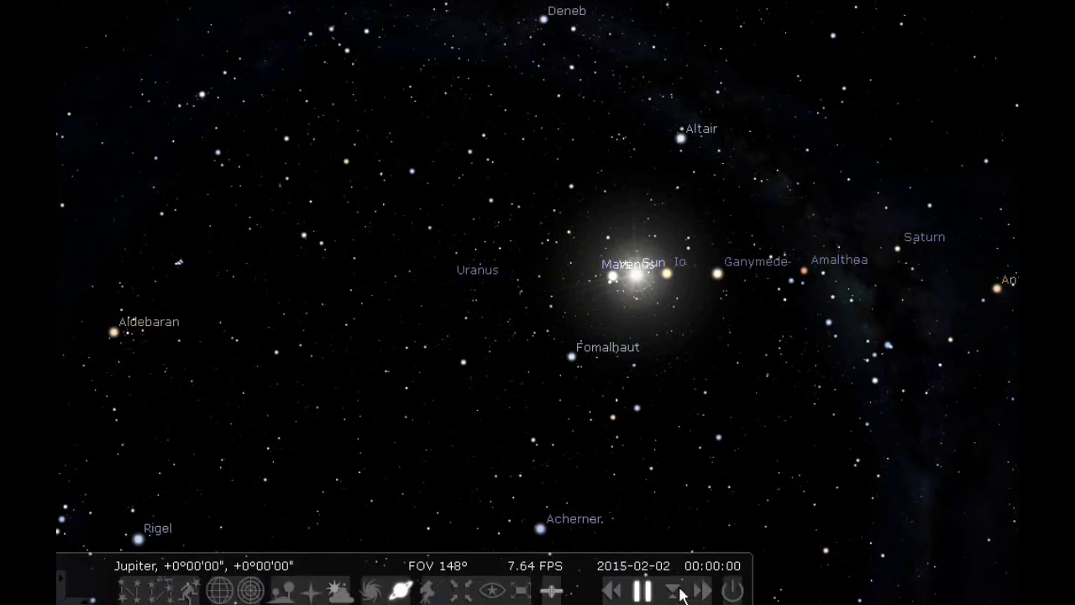
- In Stellarium, run the sky view from Jupiter through 2015-02-02 at increased time speed, and end the fast run after midnight
click(702, 586)
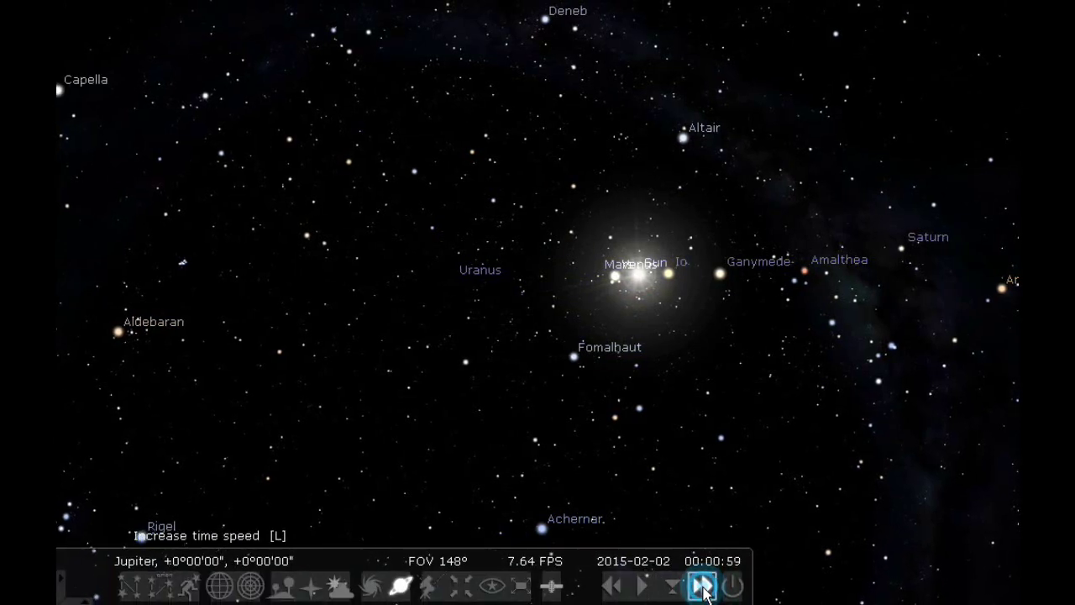
click(702, 585)
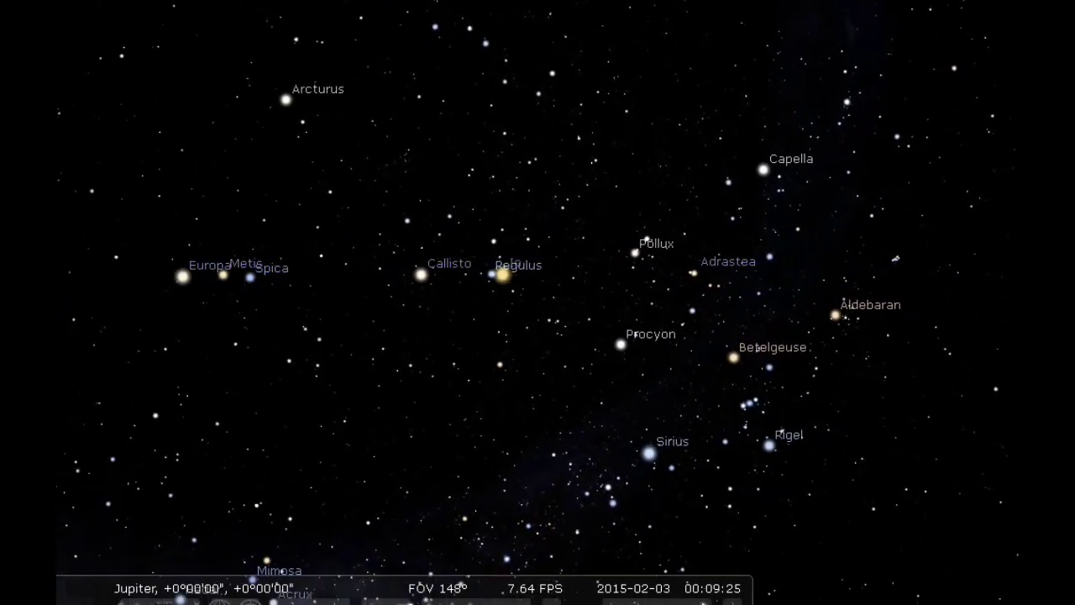
click(643, 588)
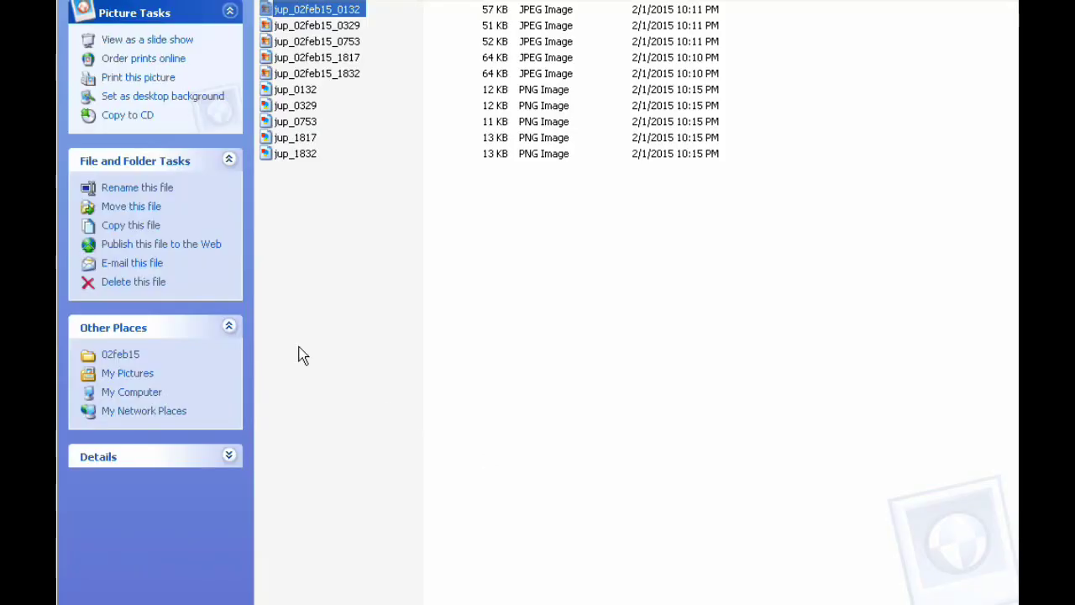
- View the 523 x 546 Jupiter photo in the graphics folder and close the viewer
click(135, 355)
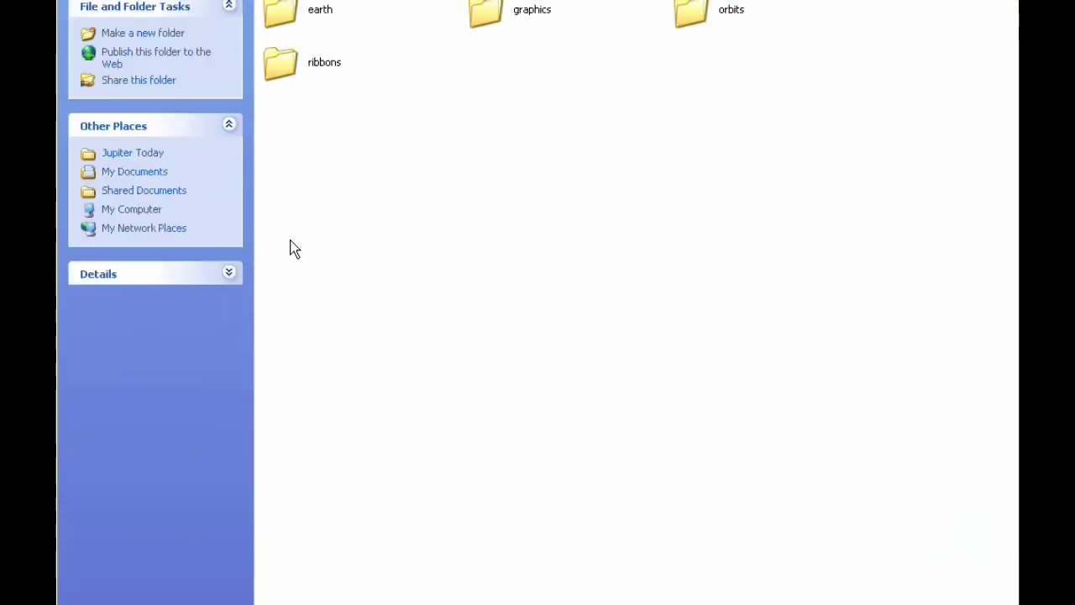
double_click(498, 25)
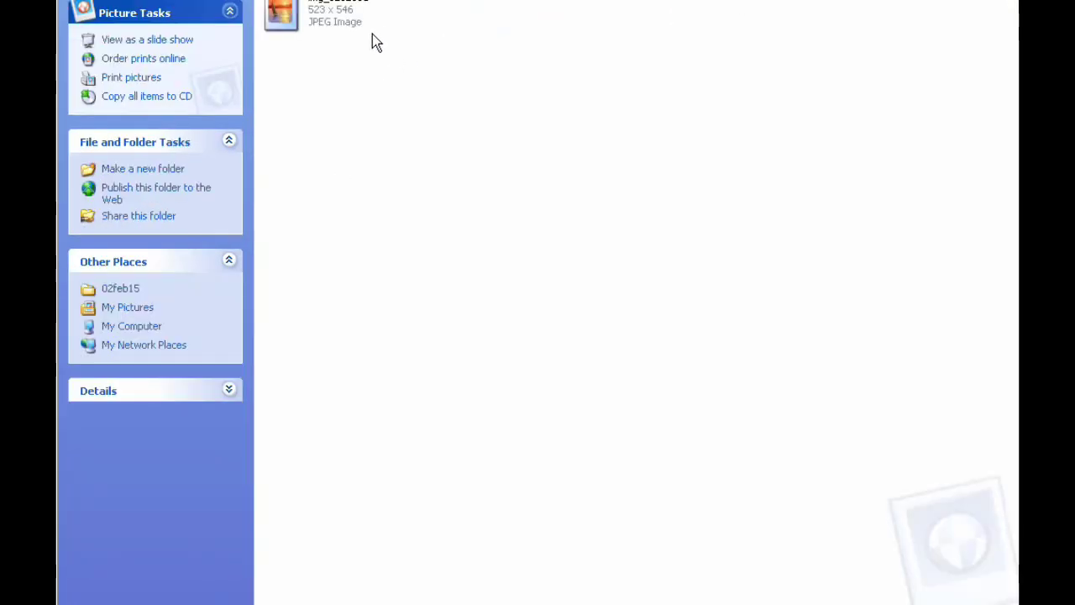
double_click(334, 21)
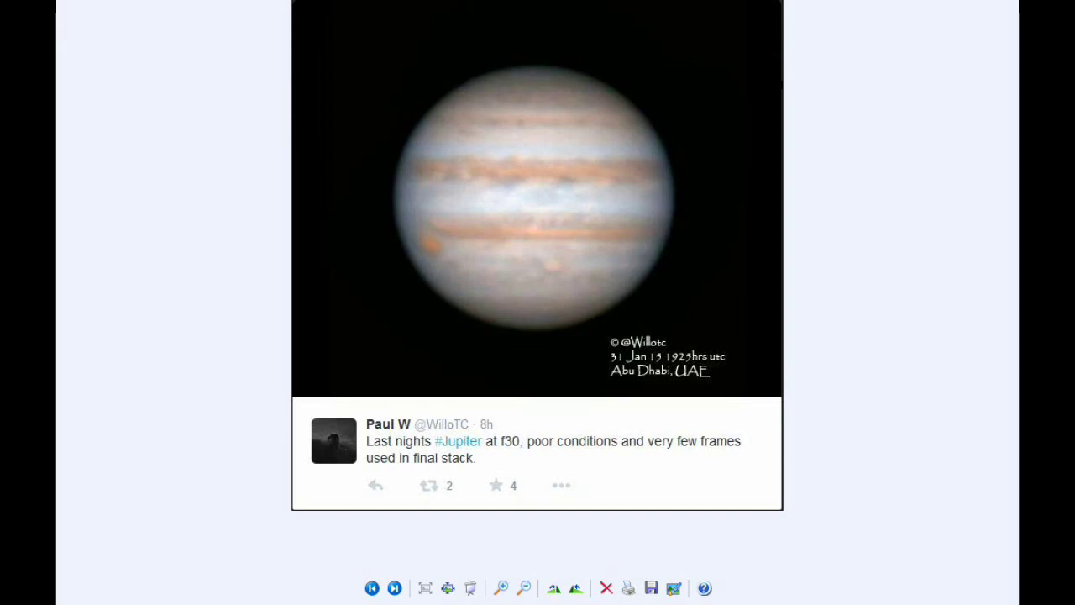
key(alt+F4)
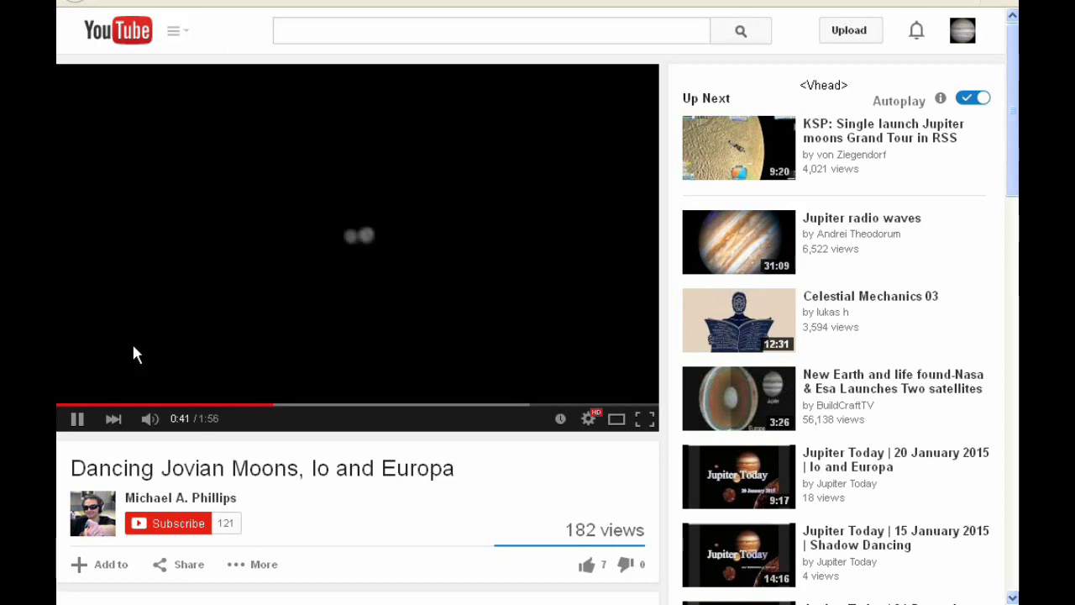
- Pause the YouTube video "Dancing Jovian Moons, Io and Europa" at 0:42
click(77, 417)
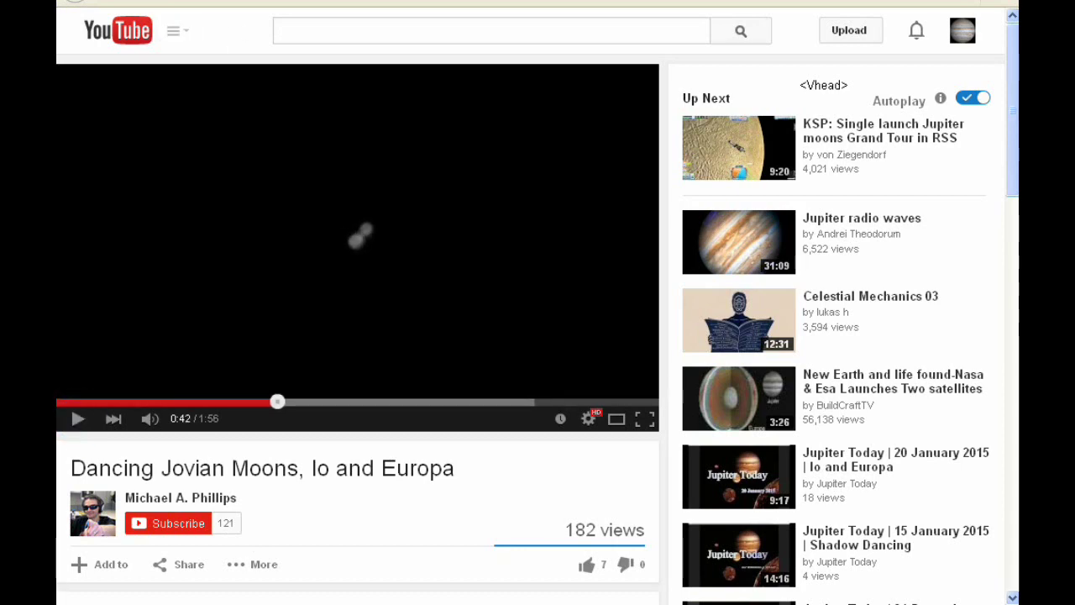